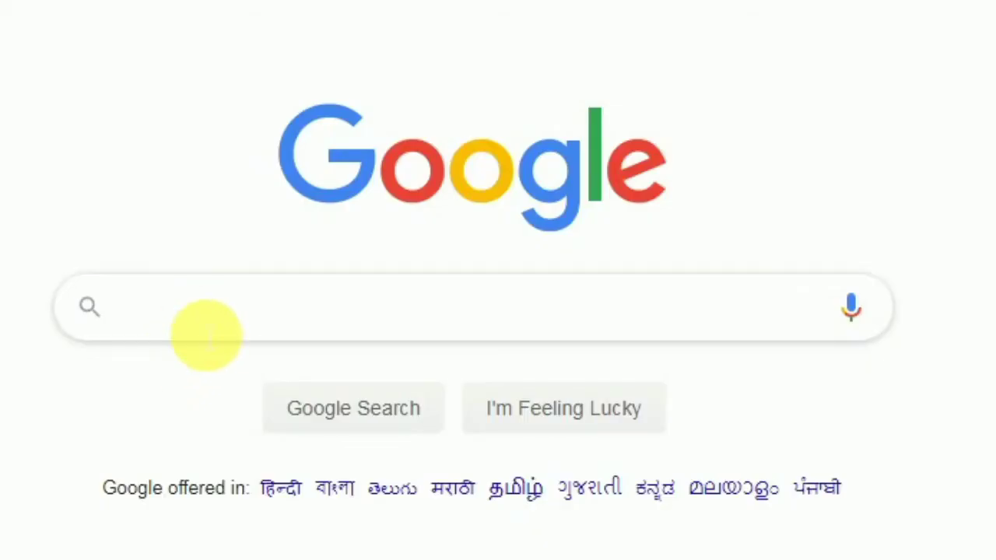
- Search Google for remove.bg and open the 'Remove Background from Image – remove.bg' result
click(206, 331)
text(remove.bg)
key(Return)
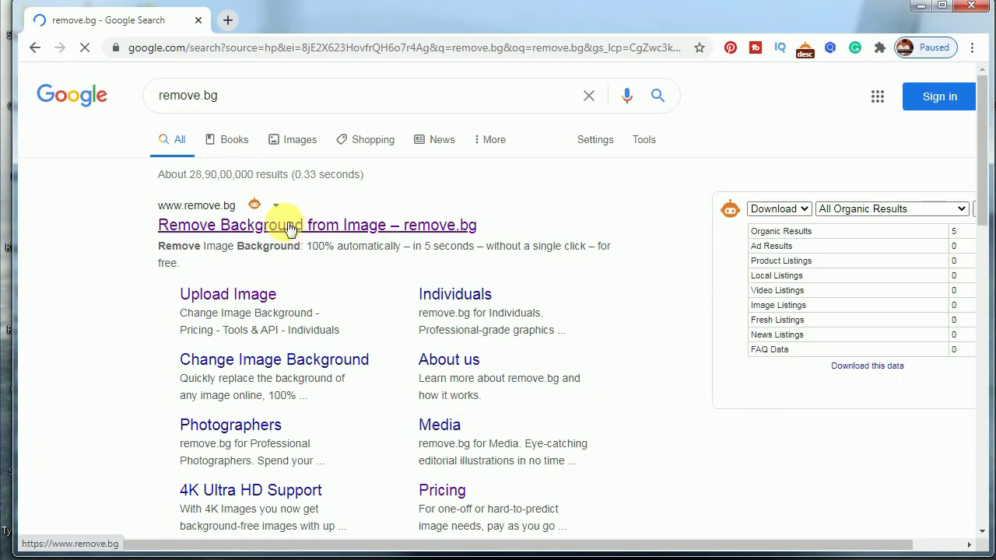
click(288, 225)
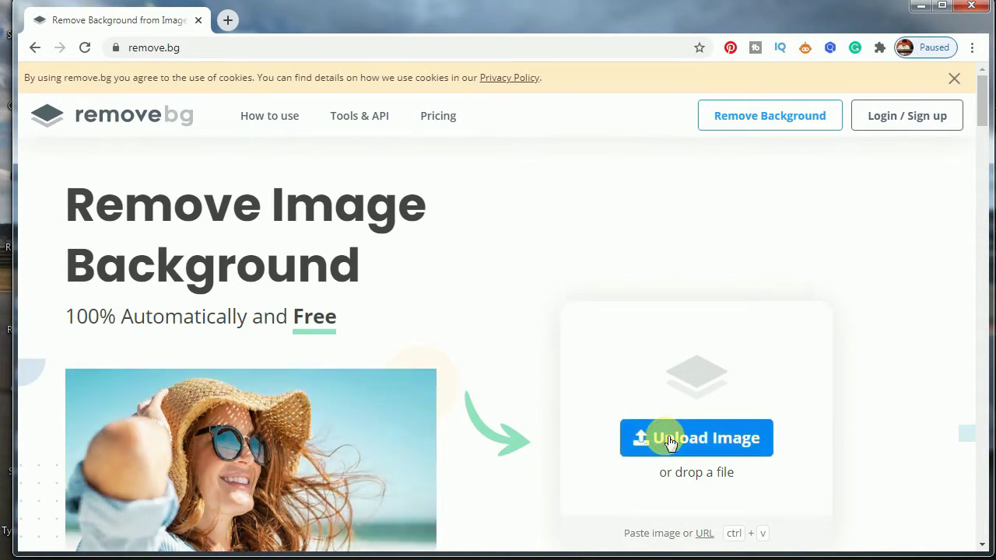
- Upload 'man with coat' from the photos to edit folder and open its cutout for editing
click(670, 439)
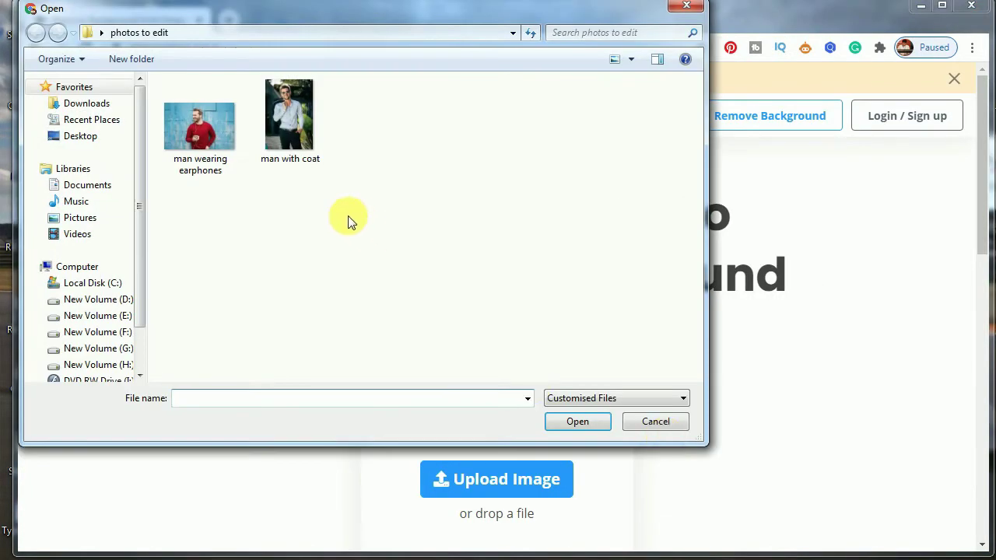
click(299, 138)
click(571, 422)
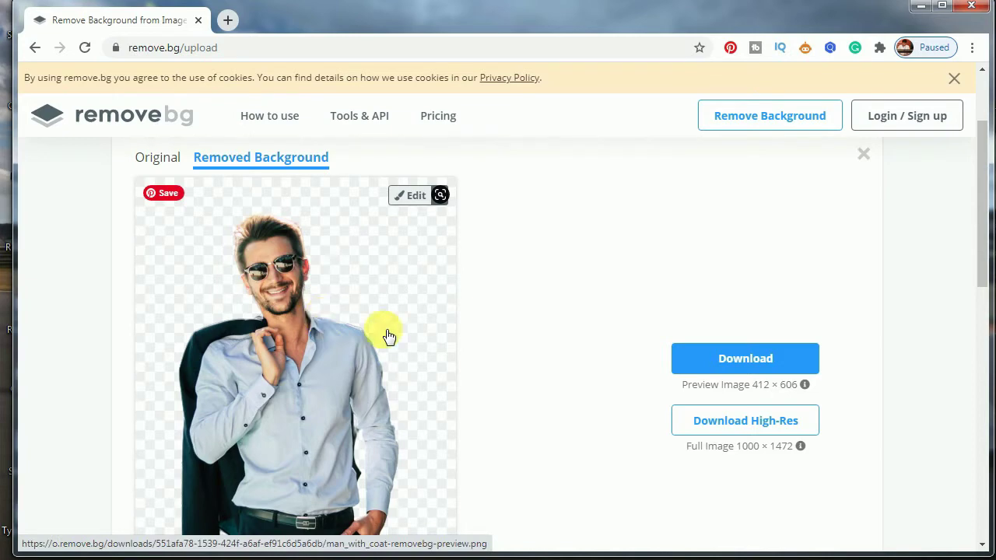
click(412, 196)
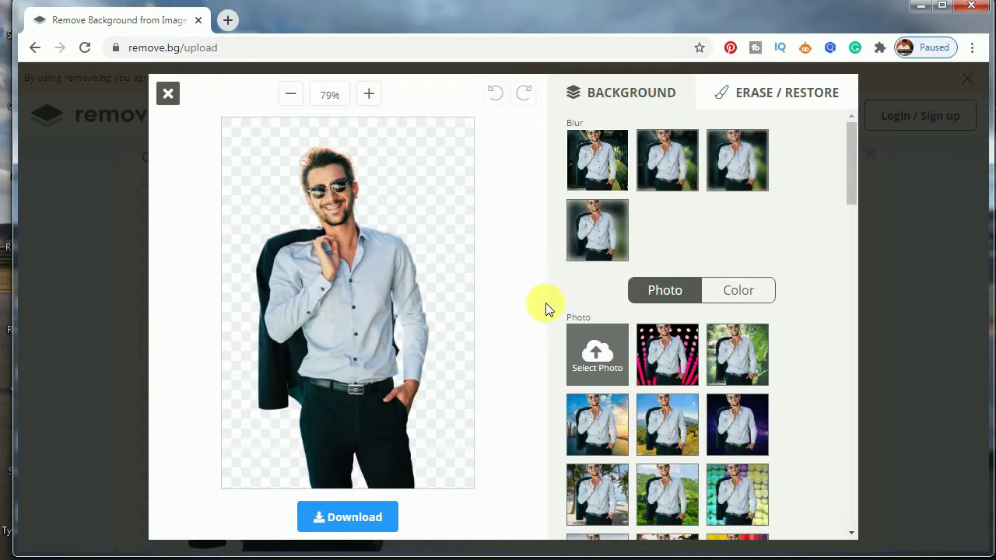
- Try a couple of background photos behind the man, then apply the outdoor café terrace
click(686, 362)
click(745, 364)
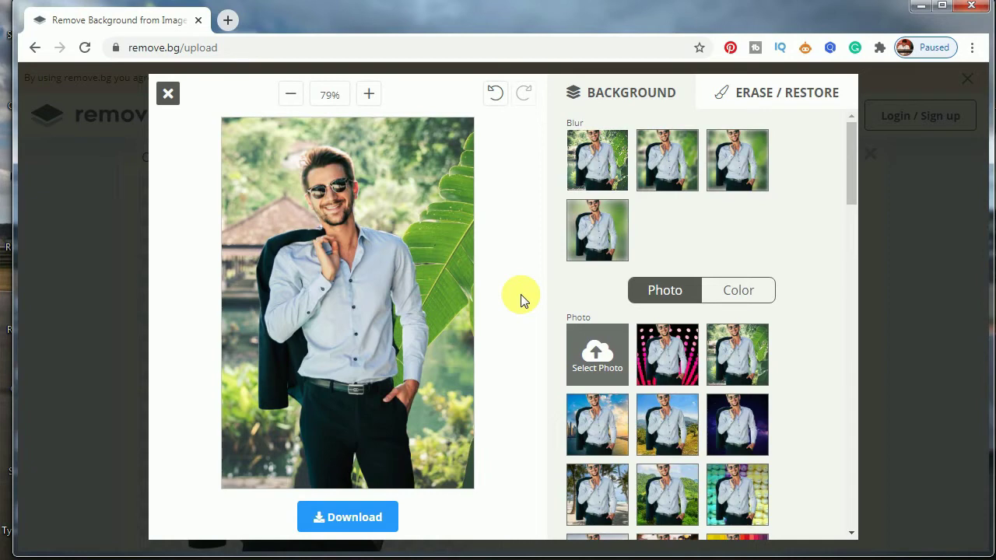
scroll(739, 381, down, 1)
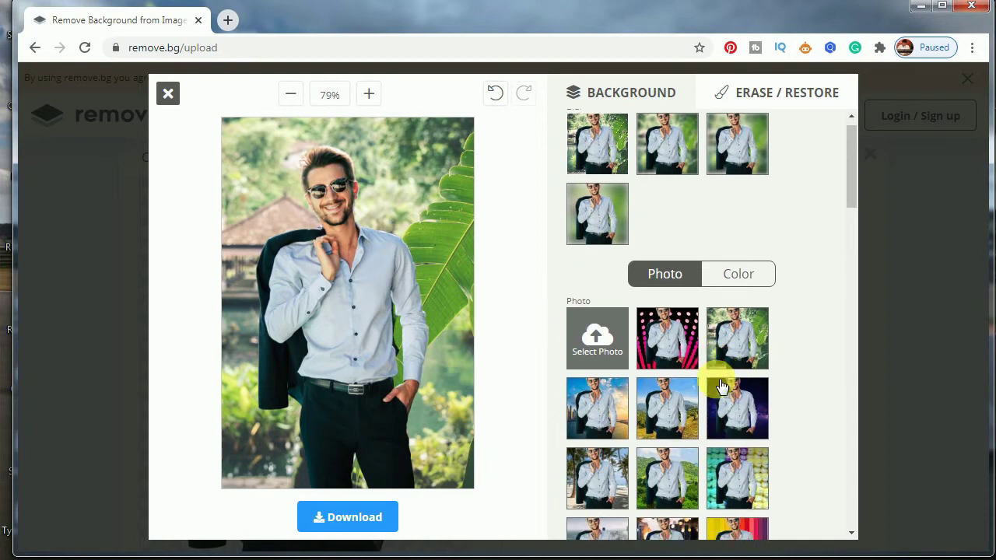
scroll(778, 393, down, 5)
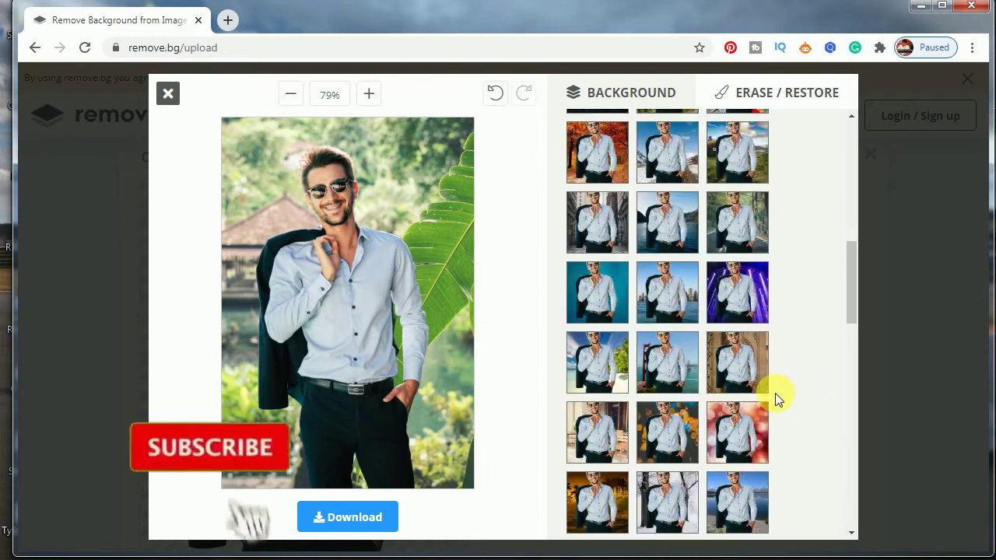
click(593, 425)
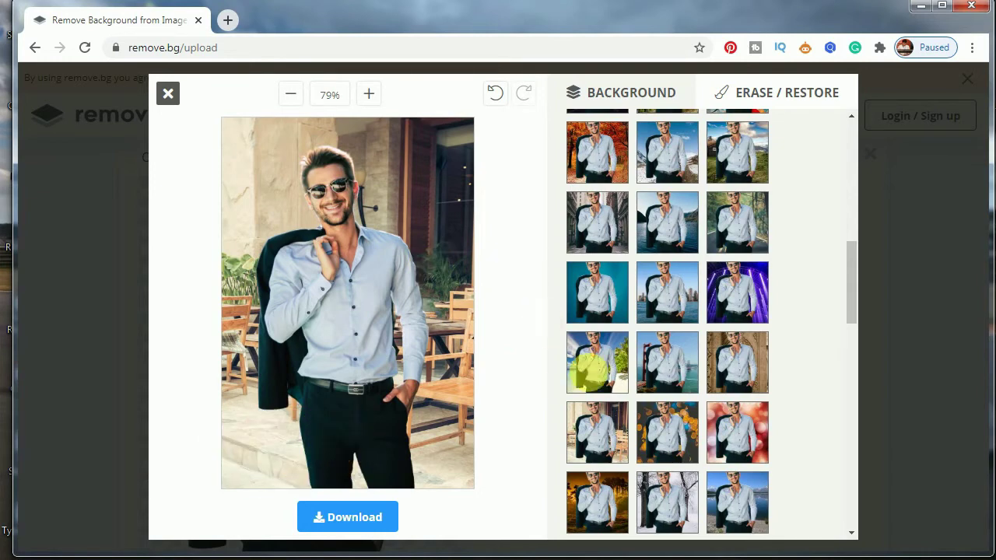
scroll(770, 422, down, 1)
- Browse the background thumbnails for the glass office building backdrop and bring up the download prompt
scroll(770, 422, down, 1)
scroll(770, 423, down, 1)
scroll(770, 425, down, 1)
scroll(770, 425, down, 2)
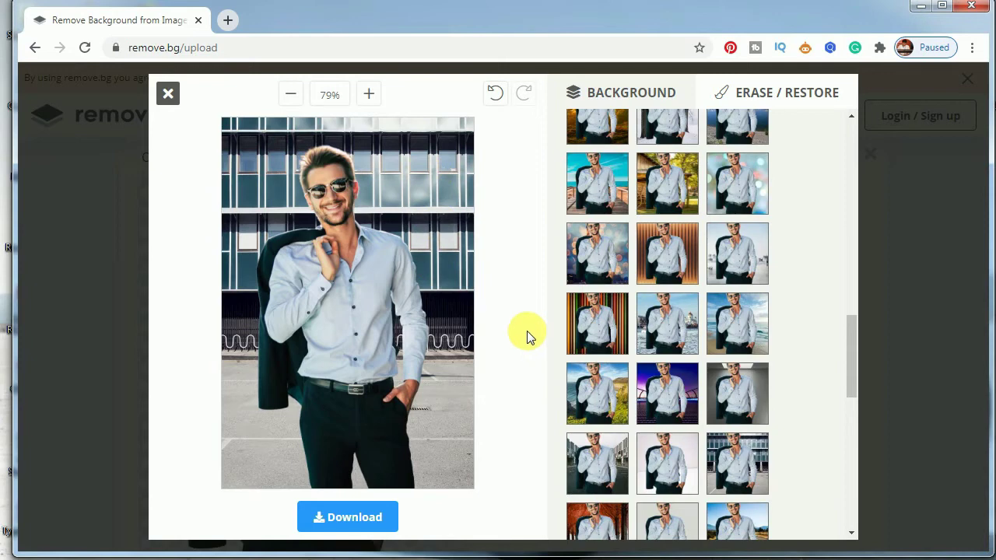
scroll(801, 414, down, 1)
scroll(801, 416, down, 1)
scroll(798, 417, down, 1)
scroll(798, 417, down, 1)
scroll(798, 417, down, 1)
scroll(799, 417, down, 1)
scroll(798, 418, down, 1)
scroll(798, 418, down, 1)
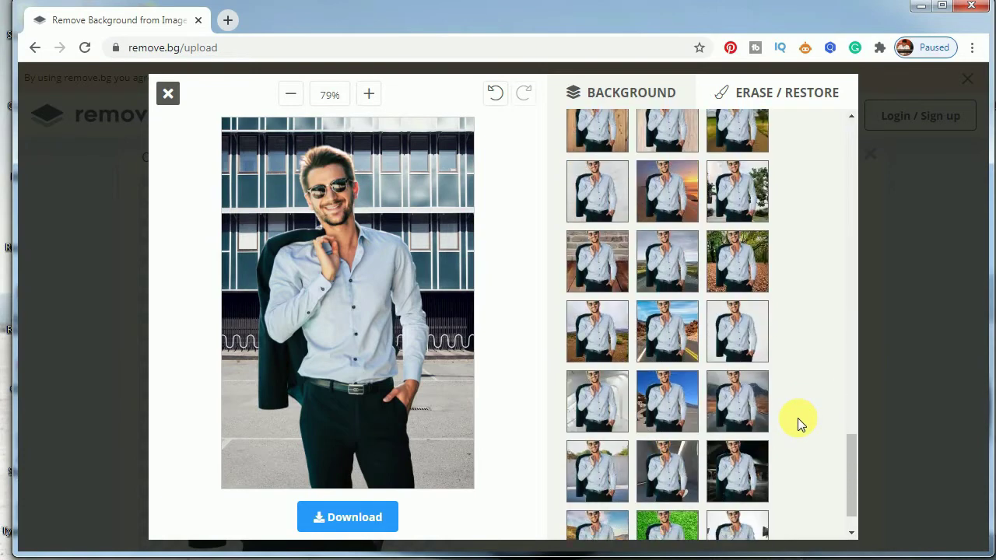
scroll(798, 418, down, 1)
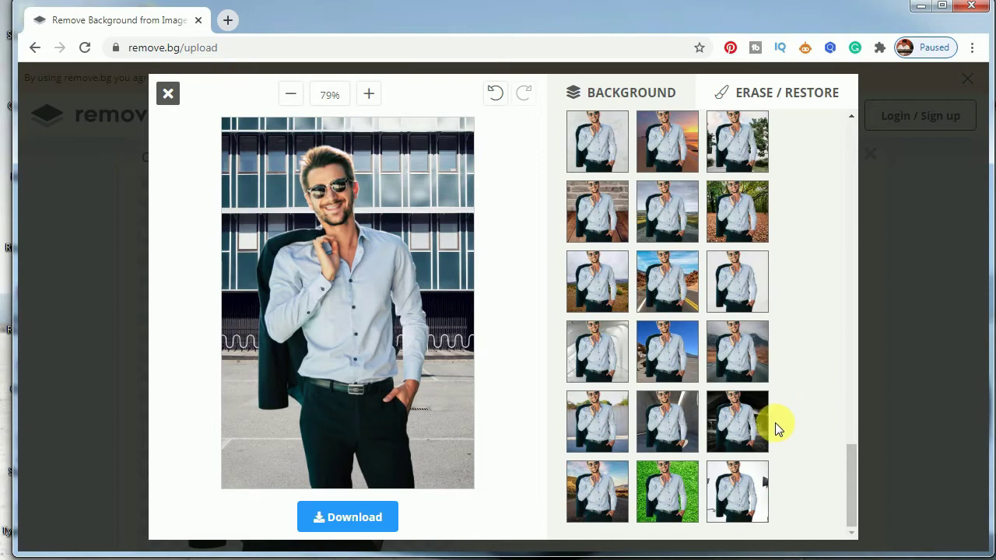
scroll(777, 421, up, 2)
scroll(777, 421, up, 1)
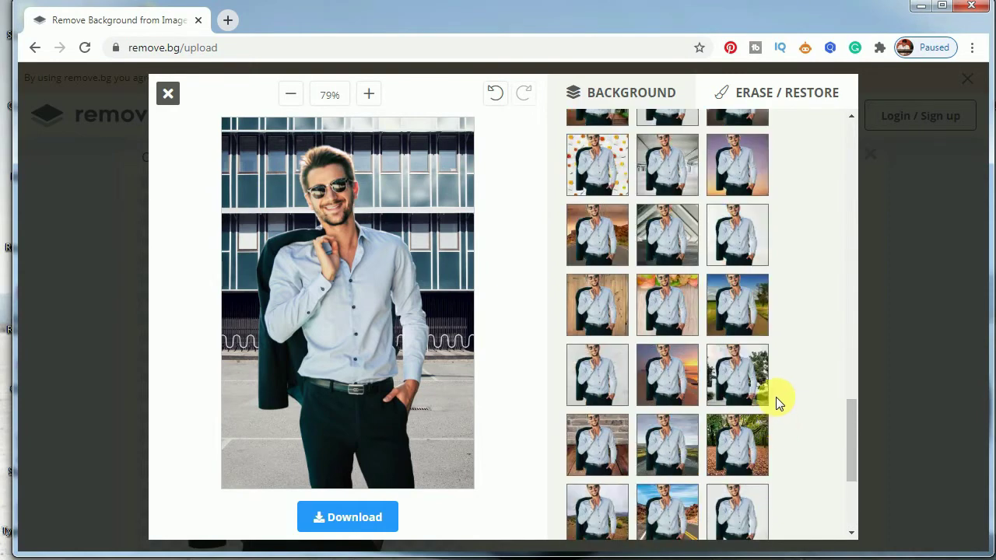
scroll(673, 239, up, 1)
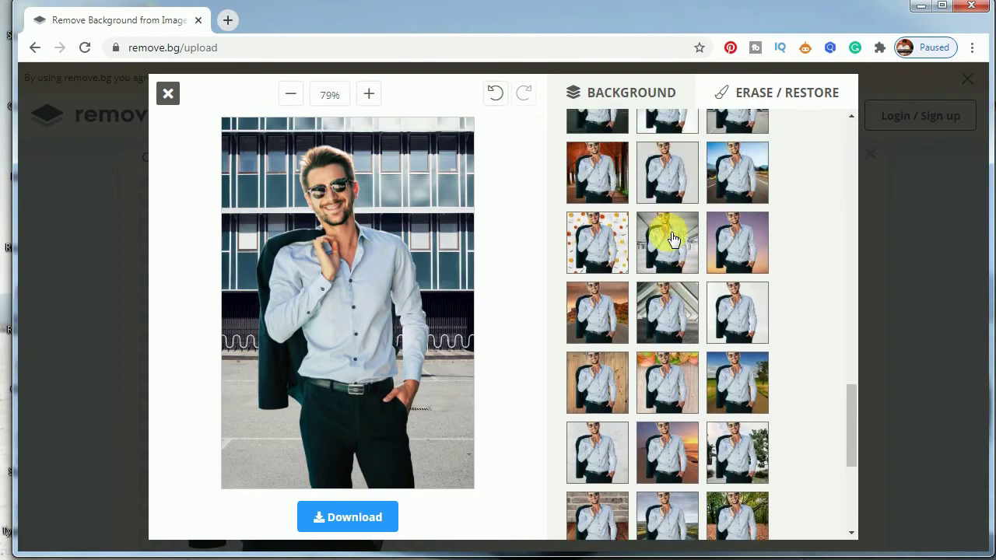
scroll(665, 237, up, 5)
scroll(666, 239, up, 3)
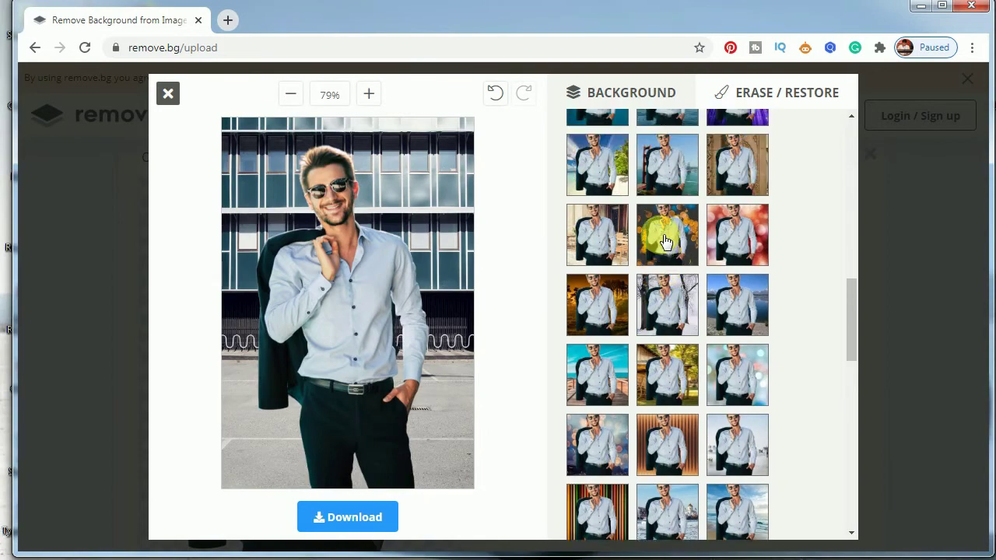
scroll(663, 241, up, 2)
scroll(661, 243, up, 2)
scroll(659, 247, up, 2)
scroll(651, 241, up, 2)
scroll(640, 240, down, 1)
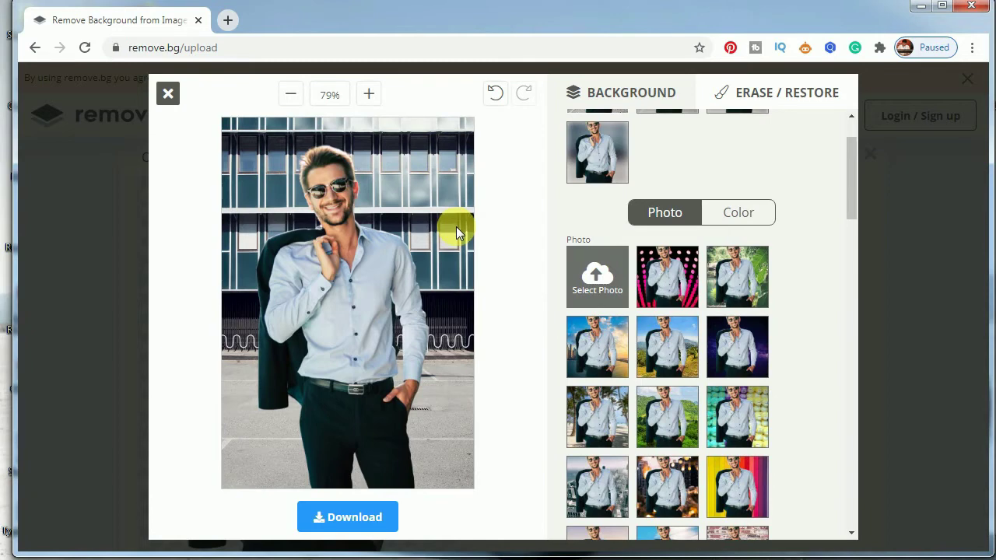
click(364, 519)
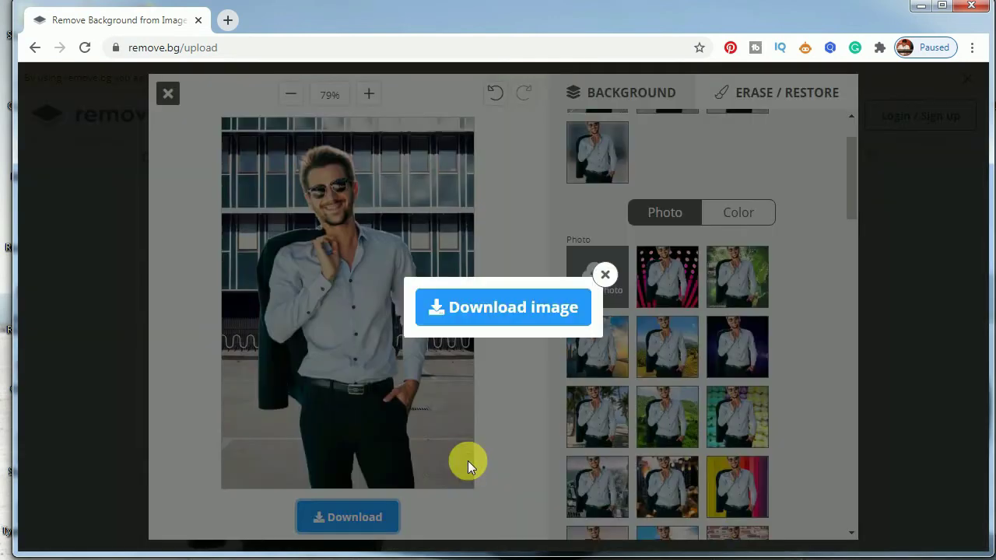
- Download the office-building composite as man_with_coat-removebg-preview.png and view the photos to edit folder
click(504, 305)
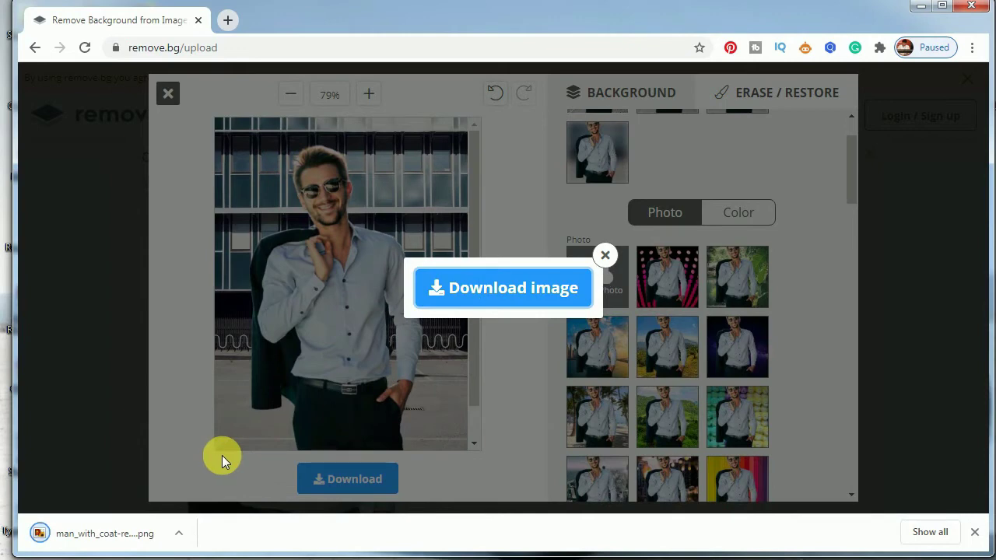
mouse_move(273, 558)
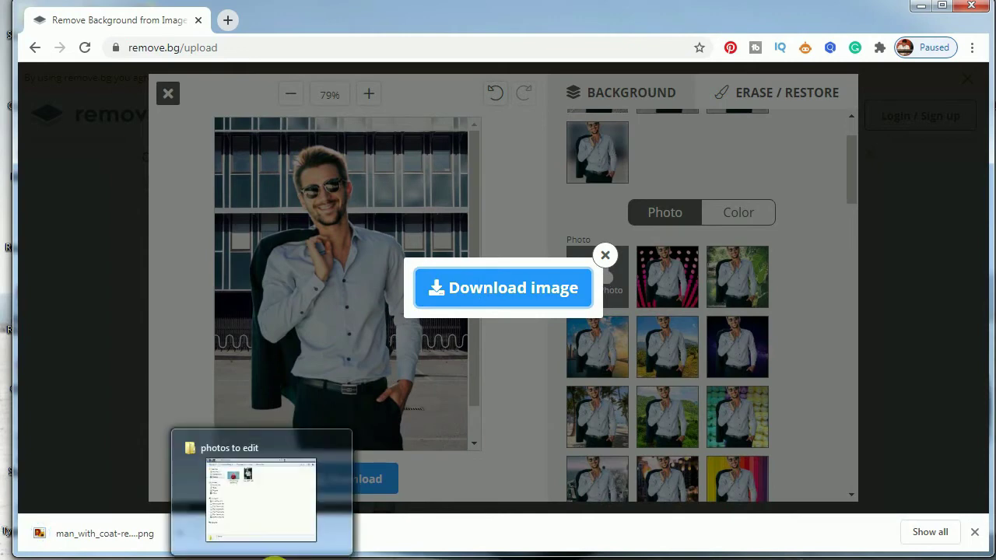
click(268, 554)
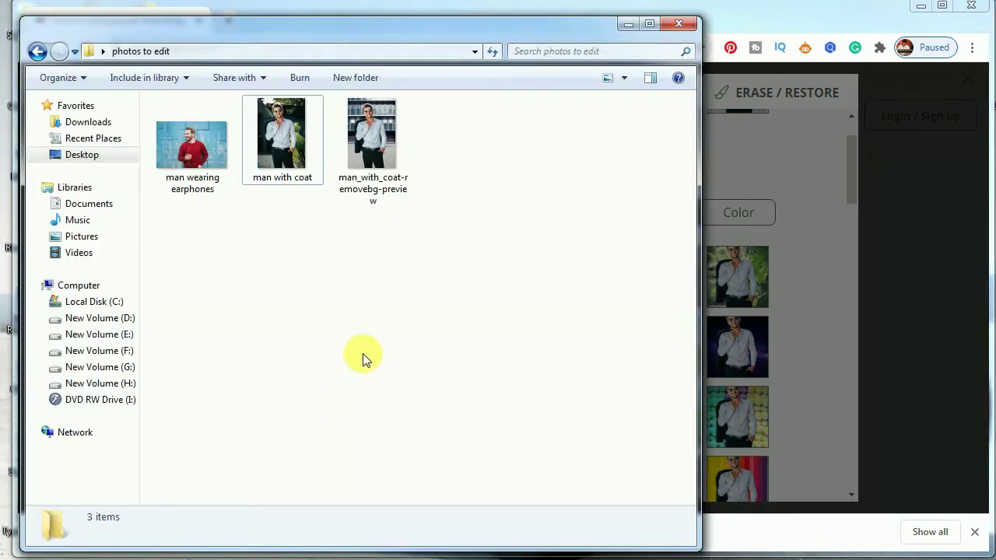
double_click(370, 163)
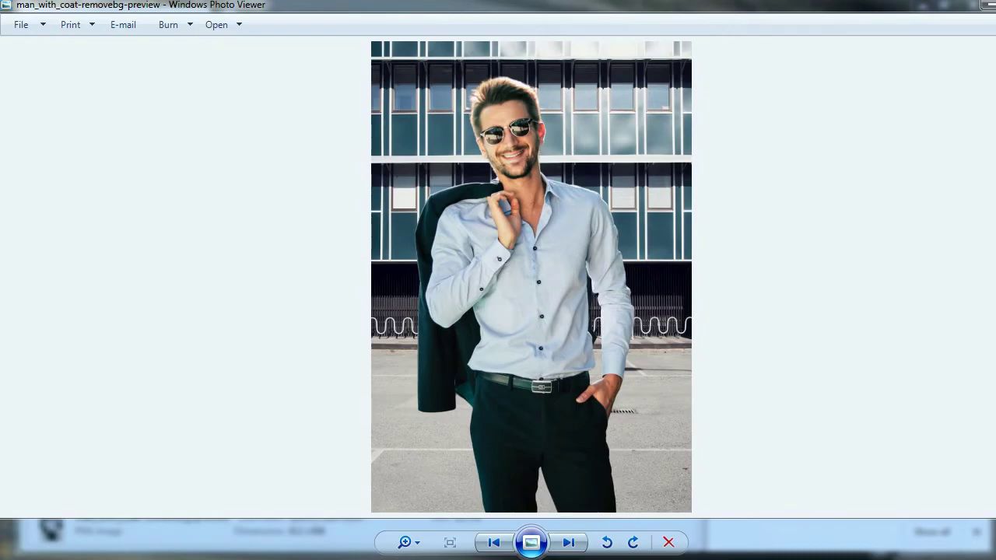
click(981, 7)
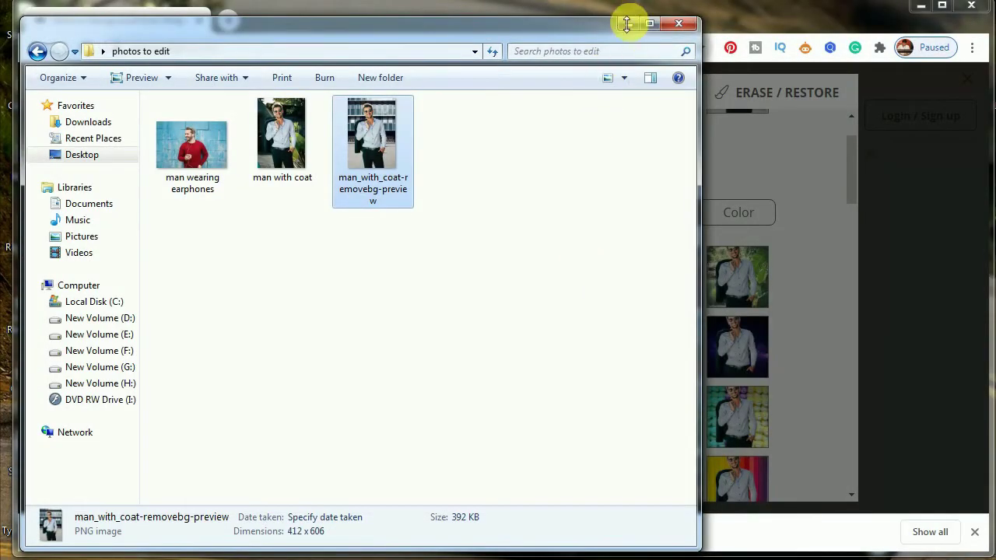
click(627, 25)
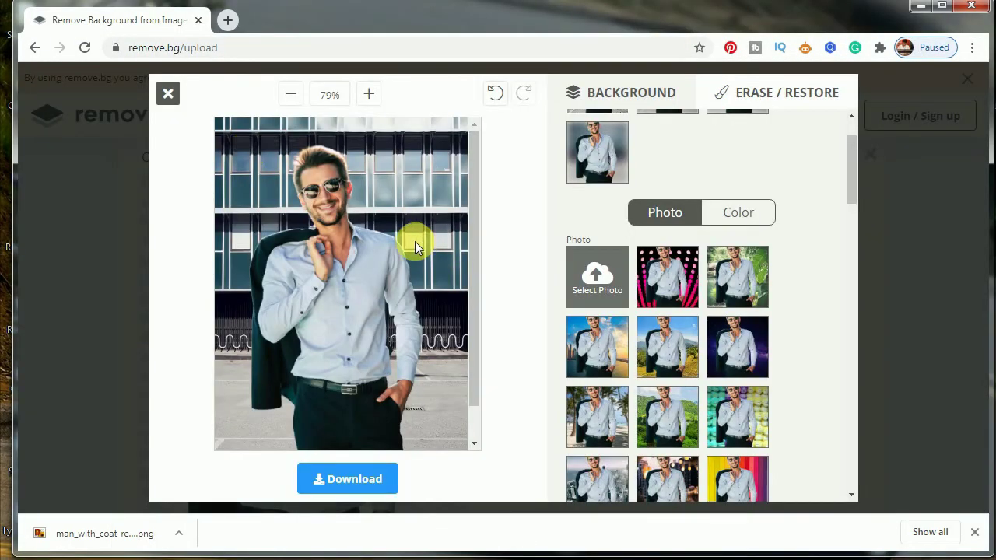
click(167, 93)
- Upload 'man wearing earphones' and open its background-removed cutout in the editor
scroll(156, 294, up, 2)
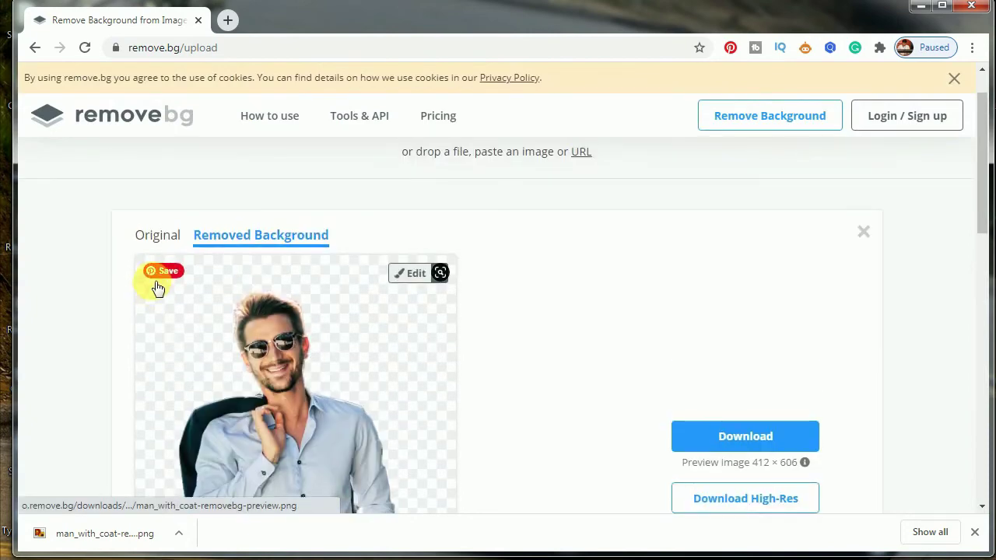
click(491, 194)
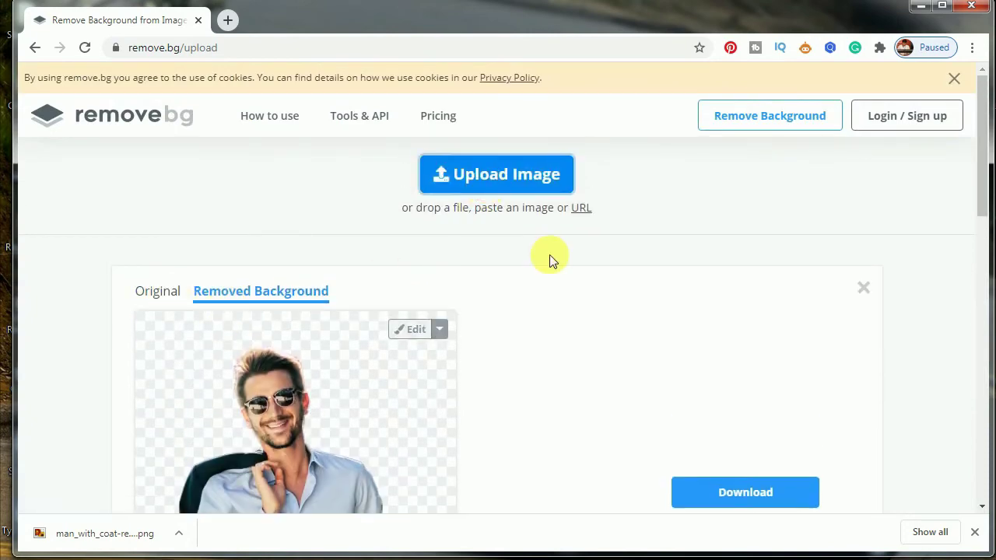
click(200, 152)
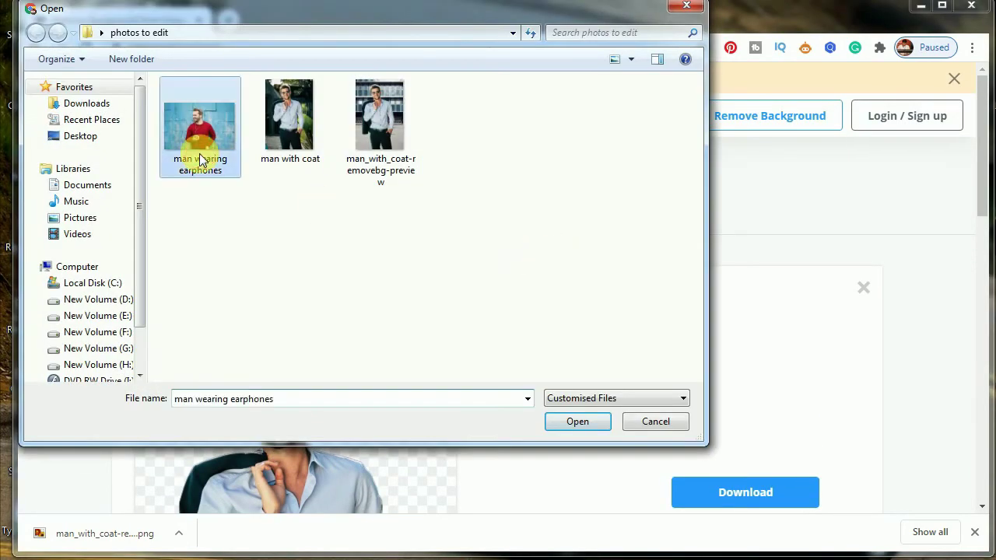
click(572, 422)
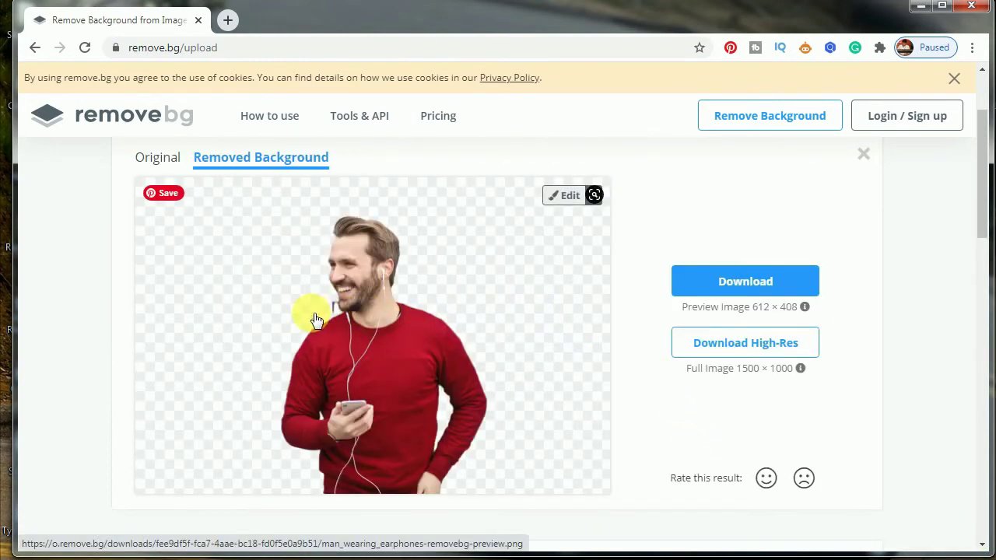
click(573, 200)
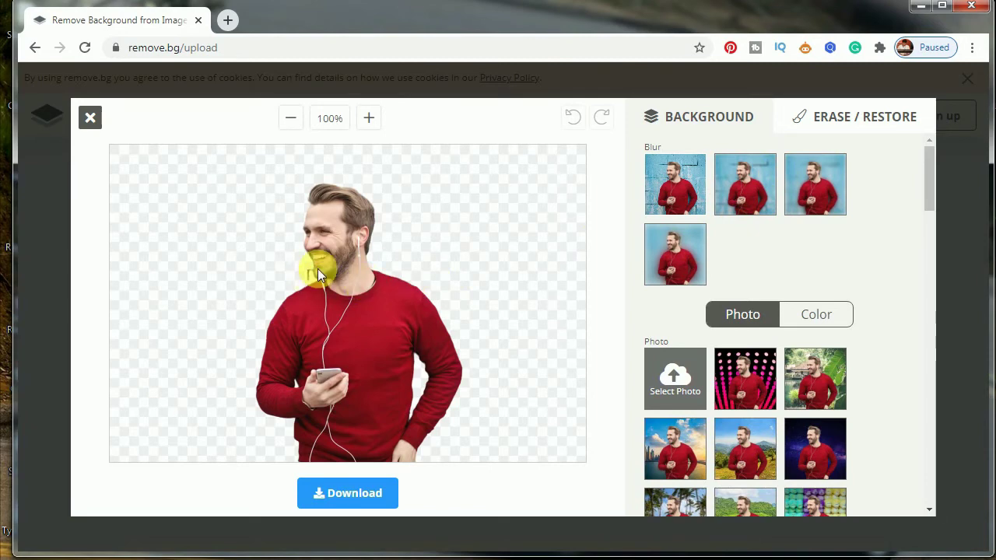
- In Erase/Restore, reduce the brush size and erase a small patch near the chin
click(847, 132)
drag(738, 210, 728, 209)
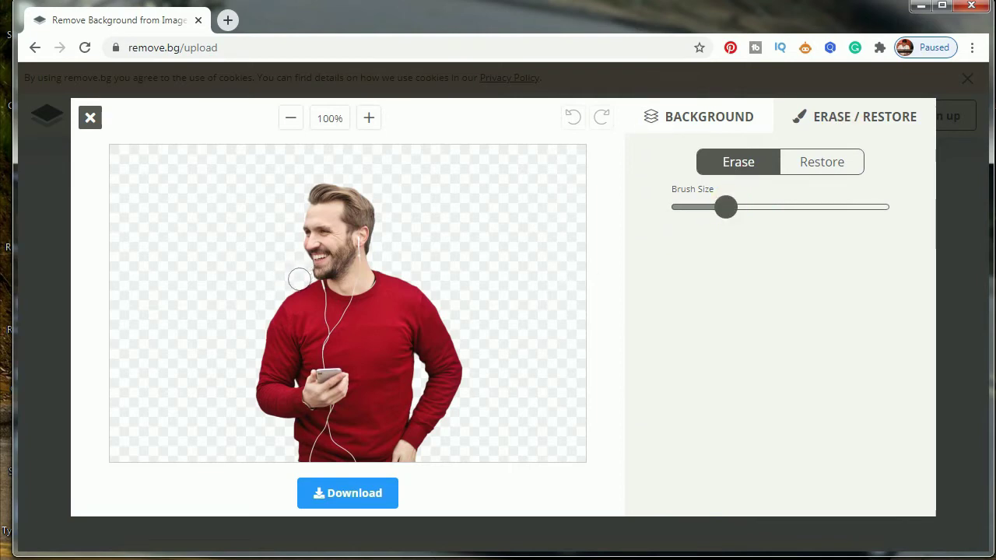
drag(301, 278, 307, 272)
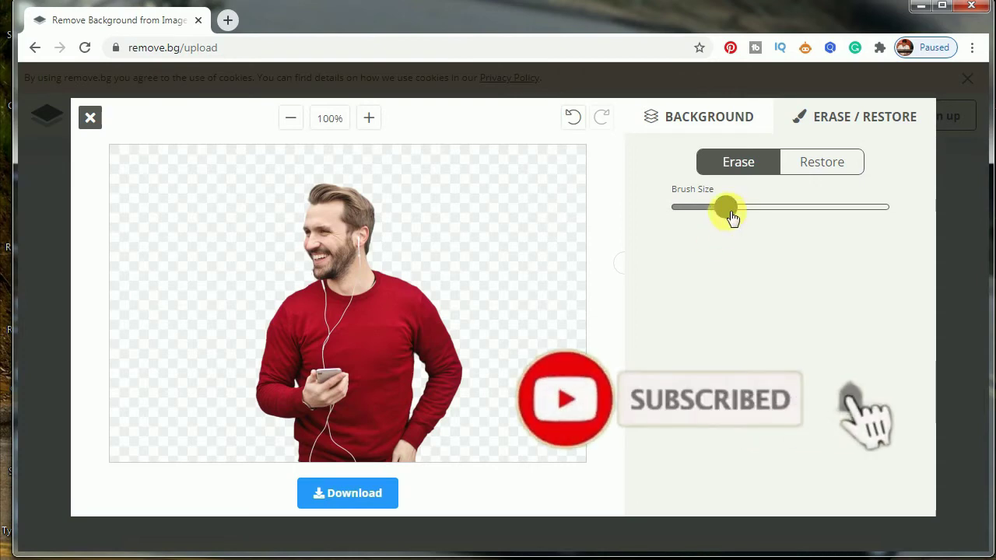
drag(726, 207, 698, 207)
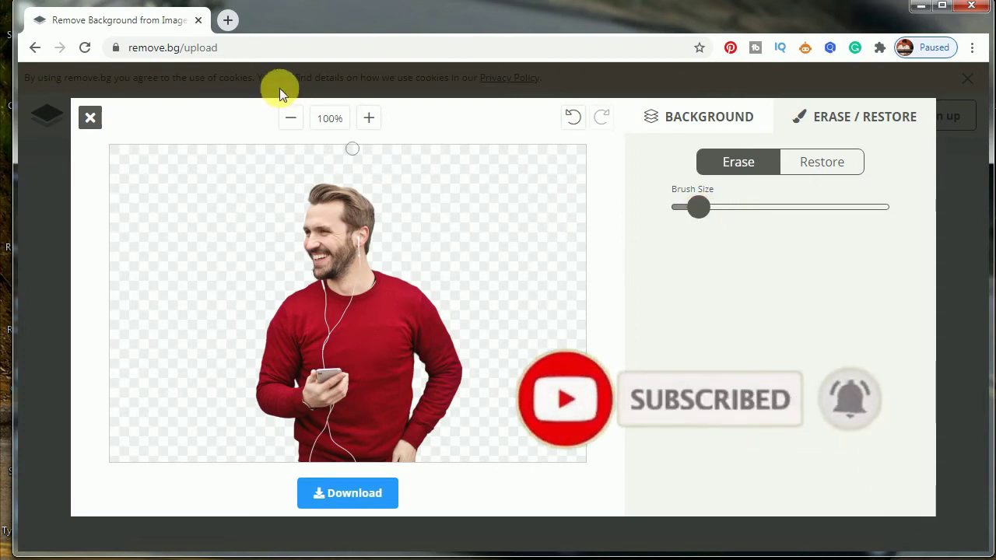
- Zoom in to 160%, undo and redo the erase stroke, and return to Background
click(369, 118)
click(371, 120)
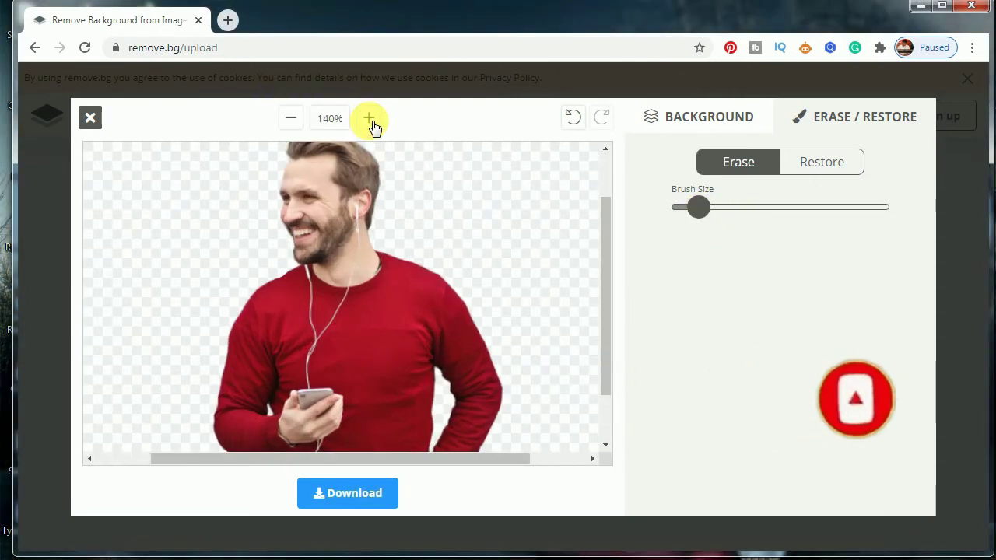
click(370, 120)
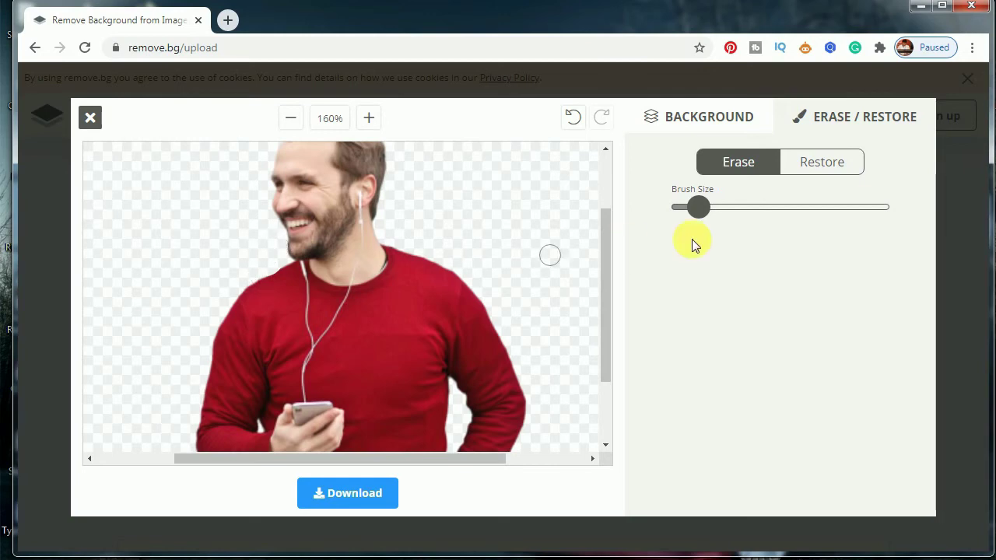
click(573, 119)
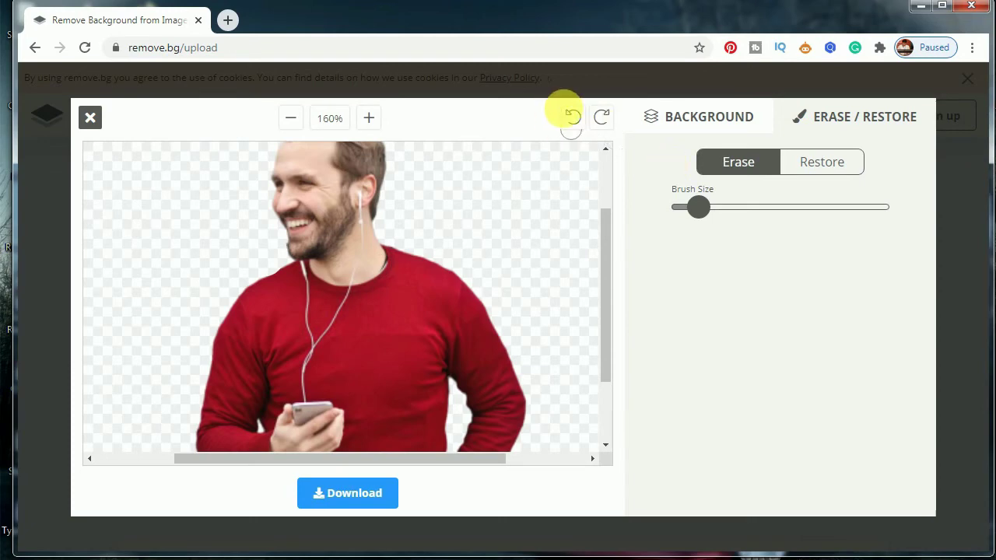
click(600, 118)
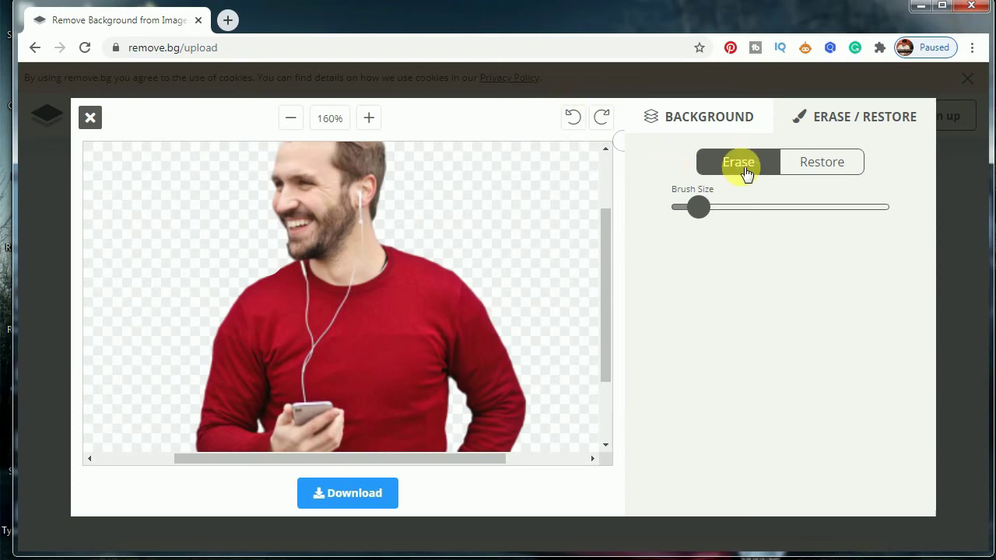
click(748, 124)
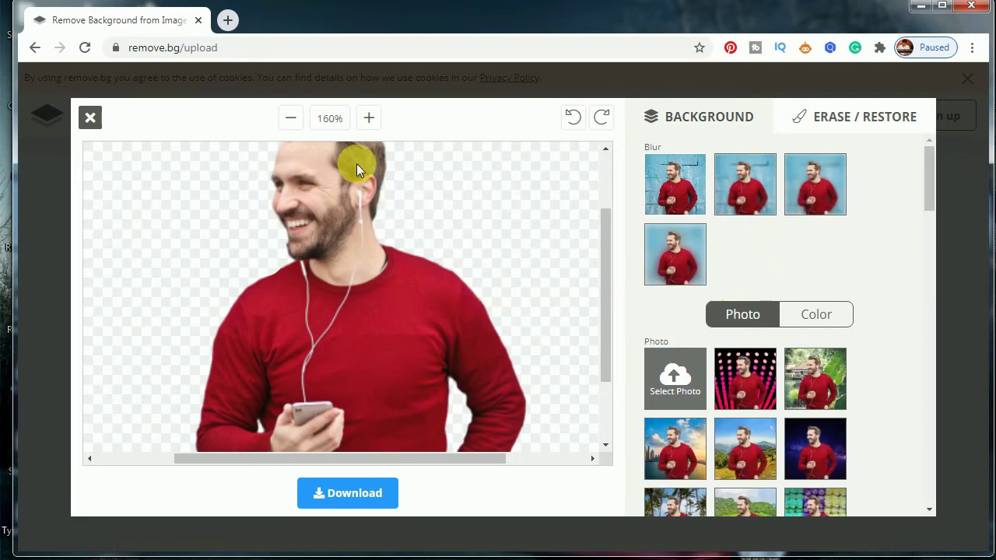
- Zoom back to 100% and apply the rustic barn background after trying the foggy mountain sunset
click(291, 118)
click(301, 124)
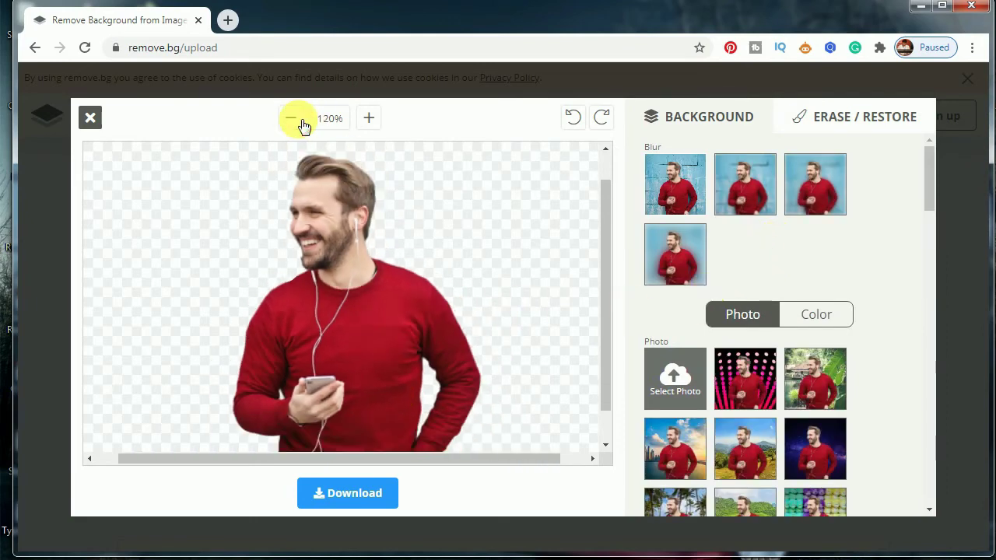
click(302, 125)
scroll(717, 386, down, 1)
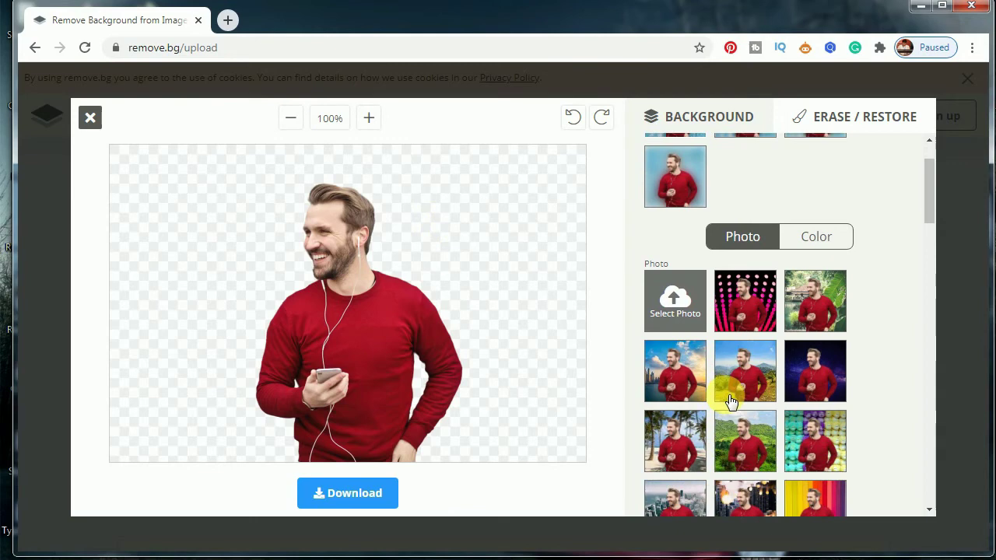
scroll(728, 393, down, 1)
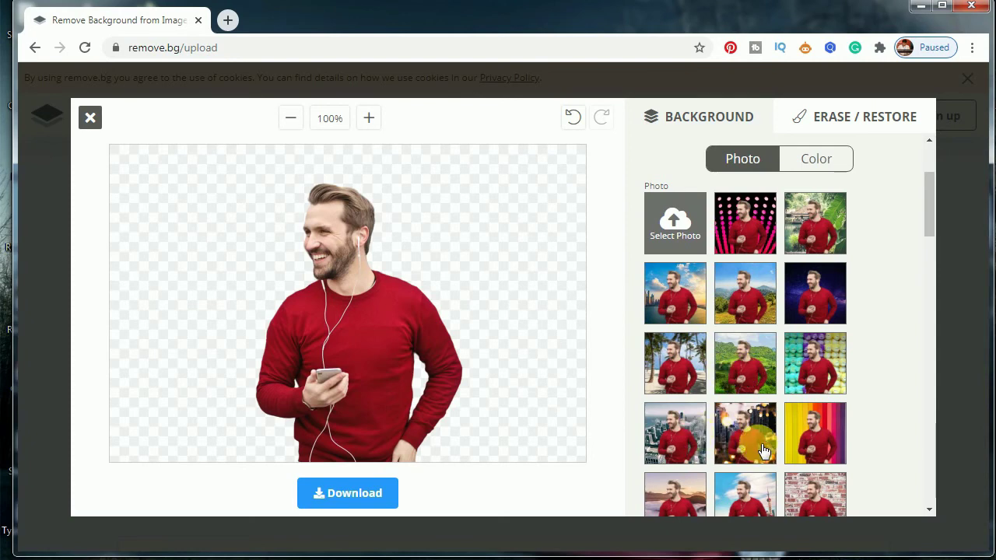
scroll(829, 455, down, 1)
scroll(873, 452, down, 1)
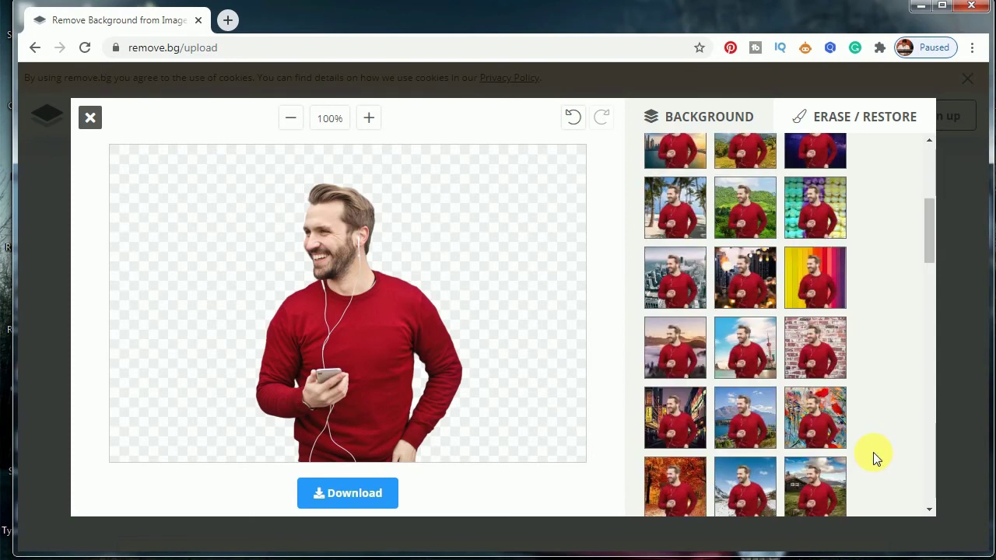
click(684, 350)
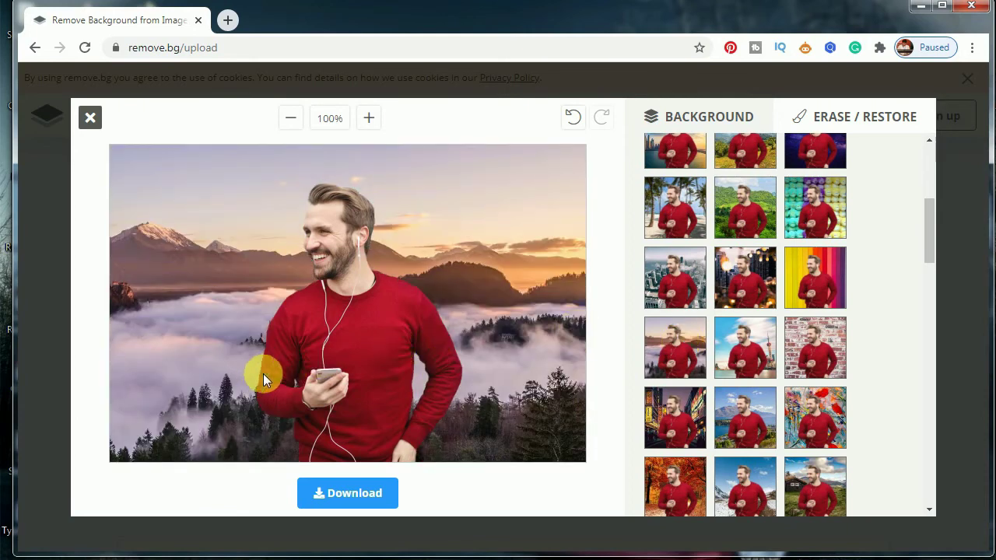
scroll(763, 412, down, 5)
click(759, 421)
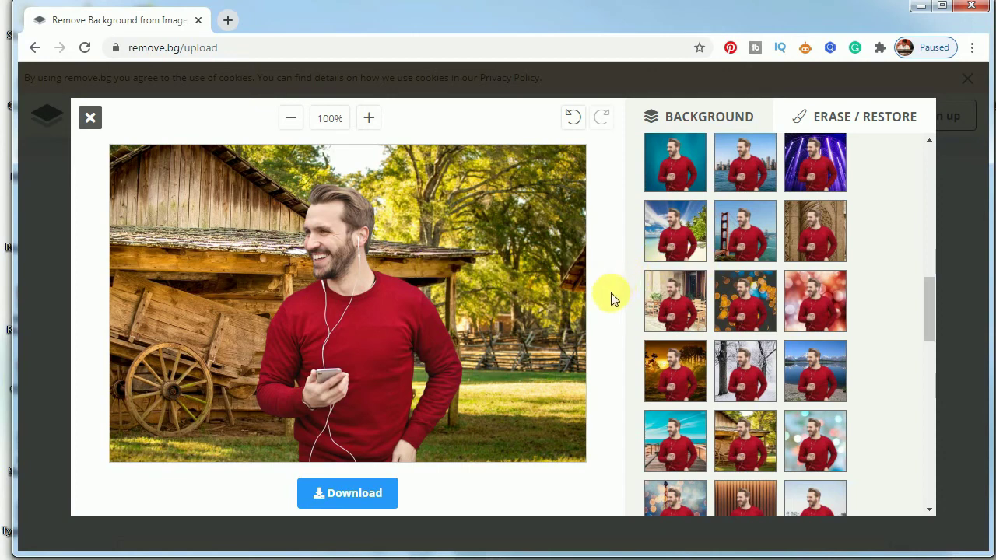
- Download the barn-background image as a PNG and view the photos to edit folder
click(366, 494)
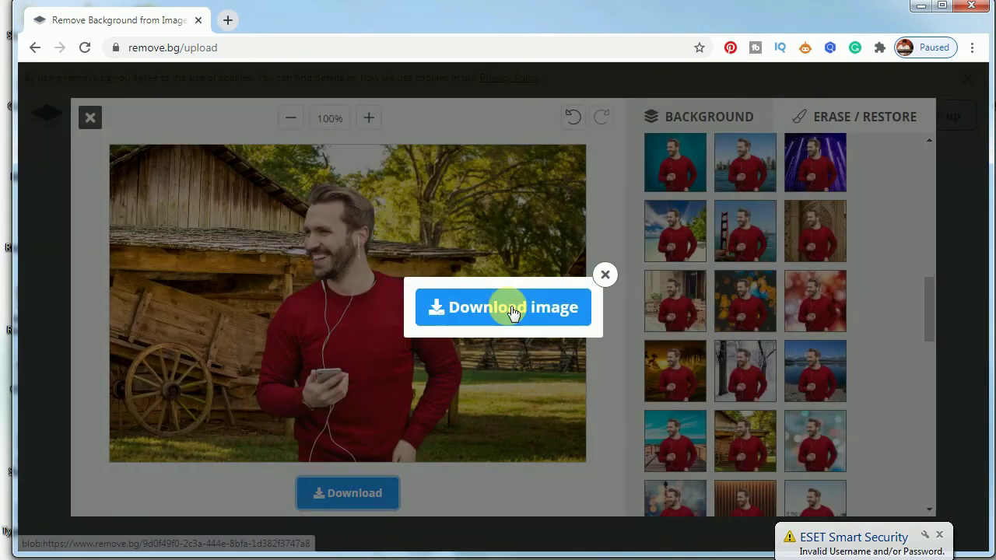
click(507, 306)
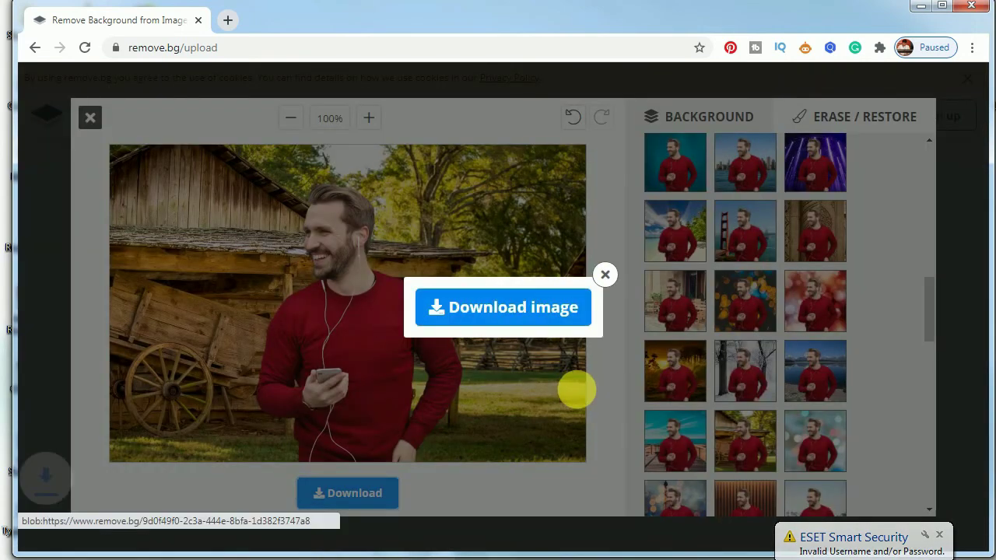
click(263, 558)
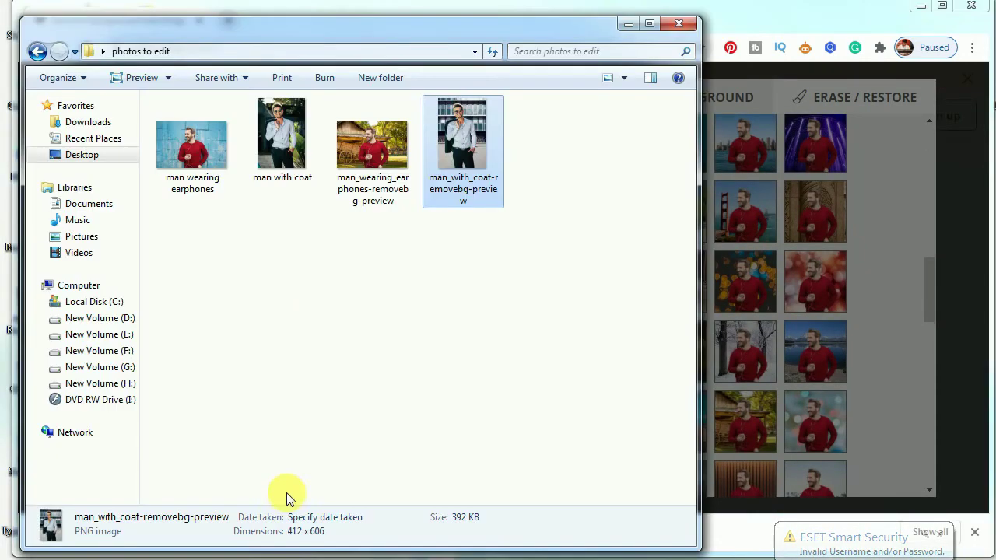
- Open man_wearing_earphones-removebg-preview in Windows Photo Viewer to check the barn background
double_click(344, 195)
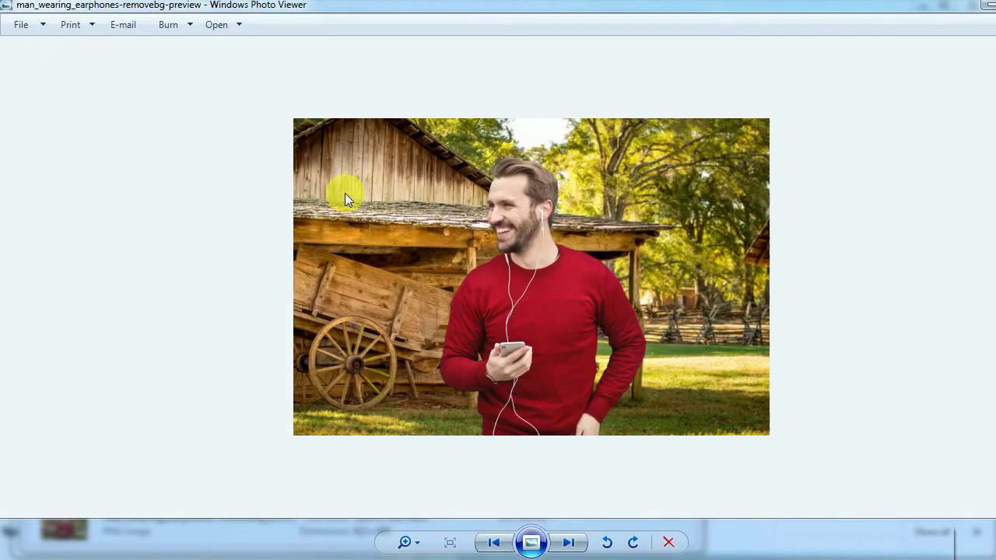